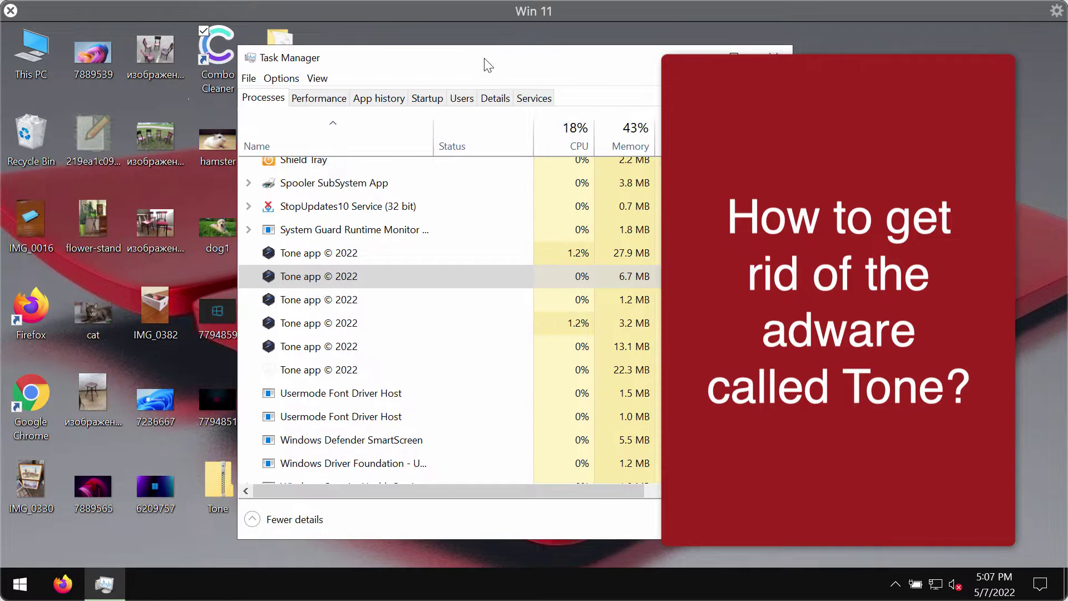
# - Close Task Manager and reopen it from the taskbar to reach the Tone app © 2022 processes
pyautogui.moveTo(500, 66); pyautogui.dragTo(487, 71)
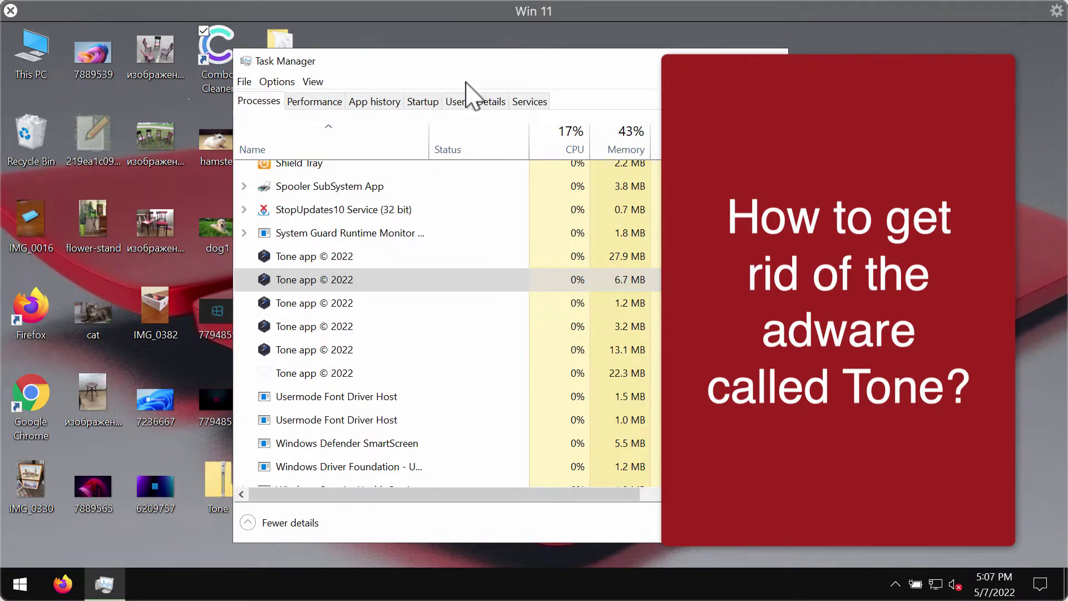
pyautogui.moveTo(497, 80); pyautogui.dragTo(463, 74)
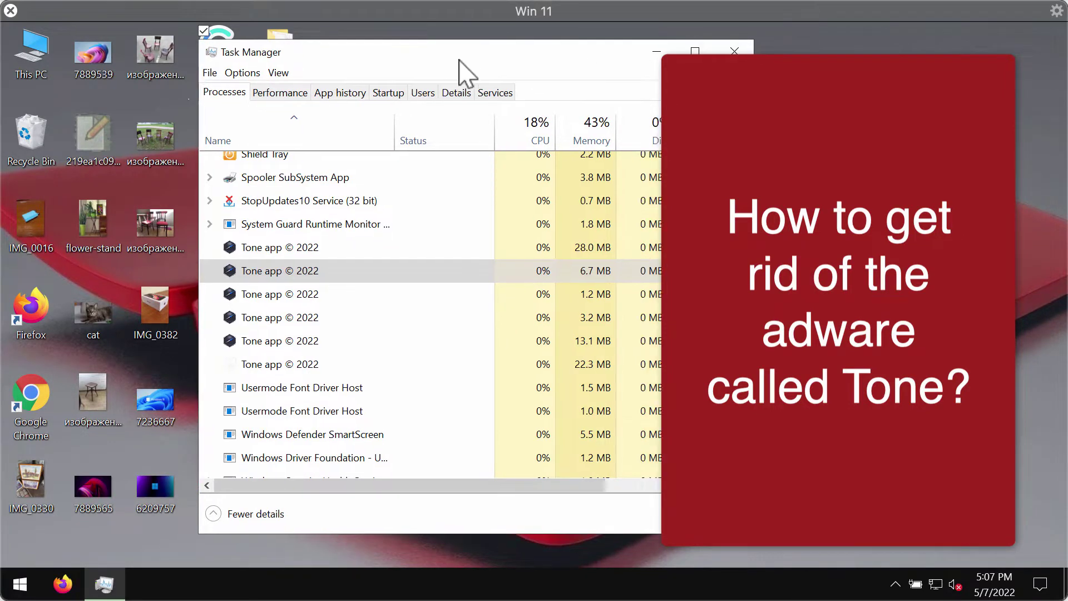
pyautogui.click(736, 47)
pyautogui.rightClick(638, 585)
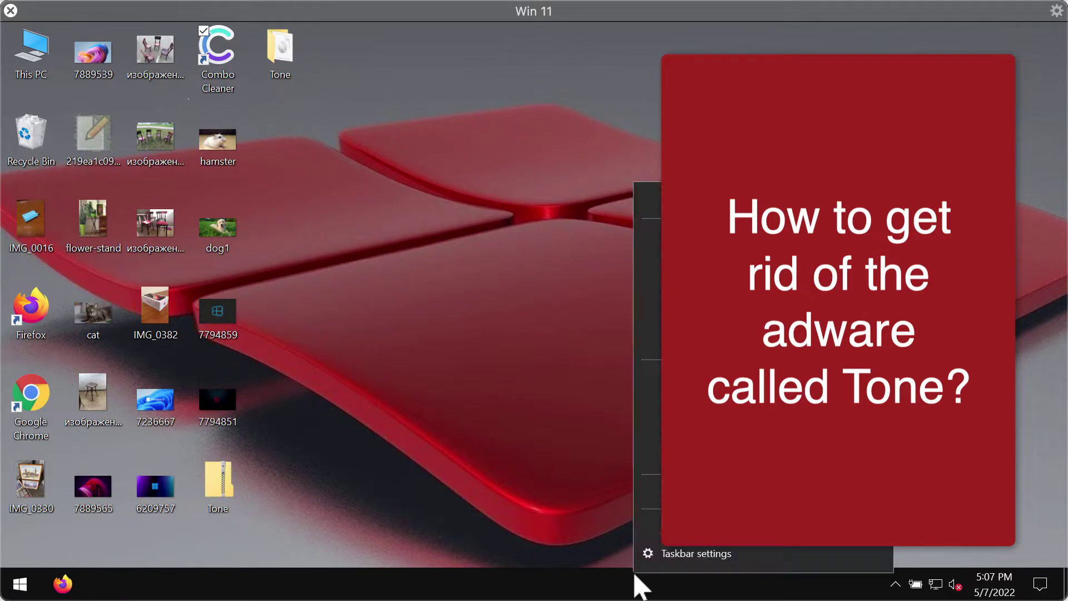
pyautogui.click(659, 518)
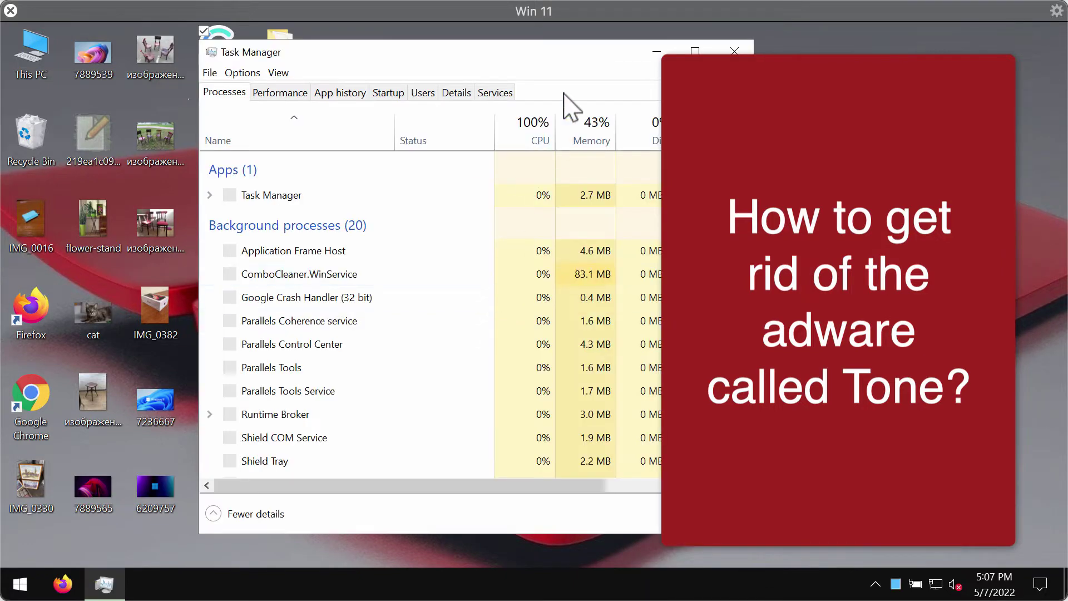
pyautogui.scroll(-3, 405, 234)
pyautogui.scroll(-3, 405, 233)
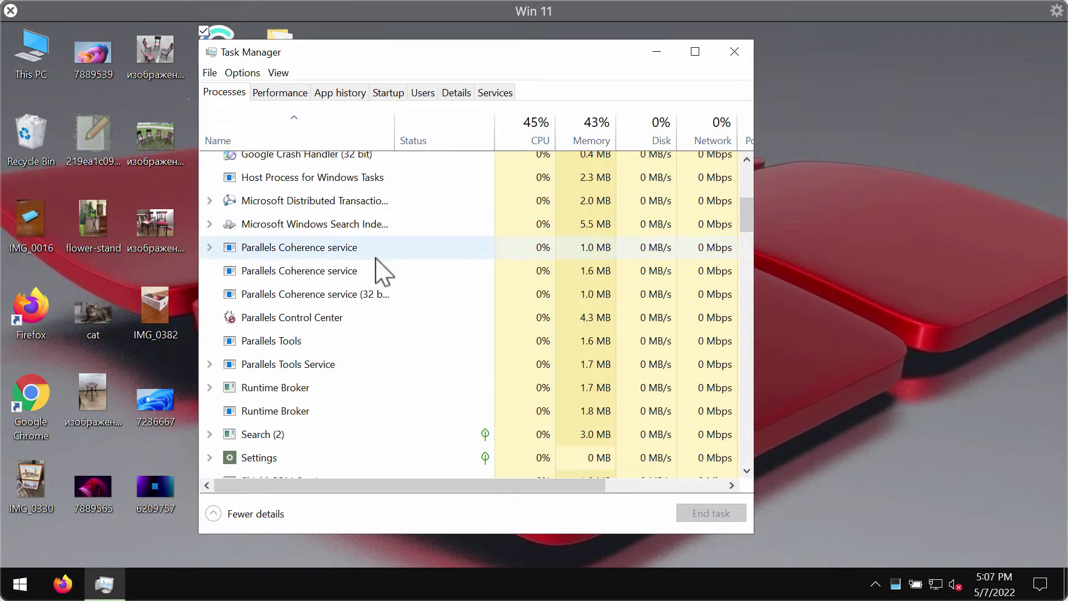
pyautogui.scroll(-2, 376, 267)
pyautogui.scroll(-3, 371, 275)
pyautogui.scroll(-2, 368, 284)
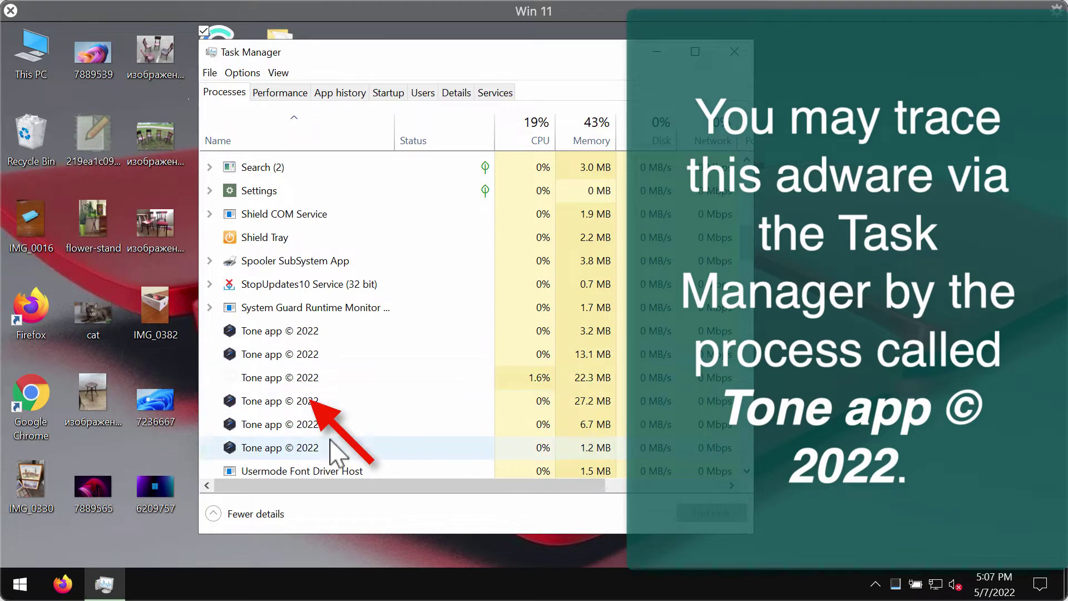
# - Open the first Tone app process's file location, AppData\Roaming\Tone, and position the Explorer window
pyautogui.rightClick(353, 332)
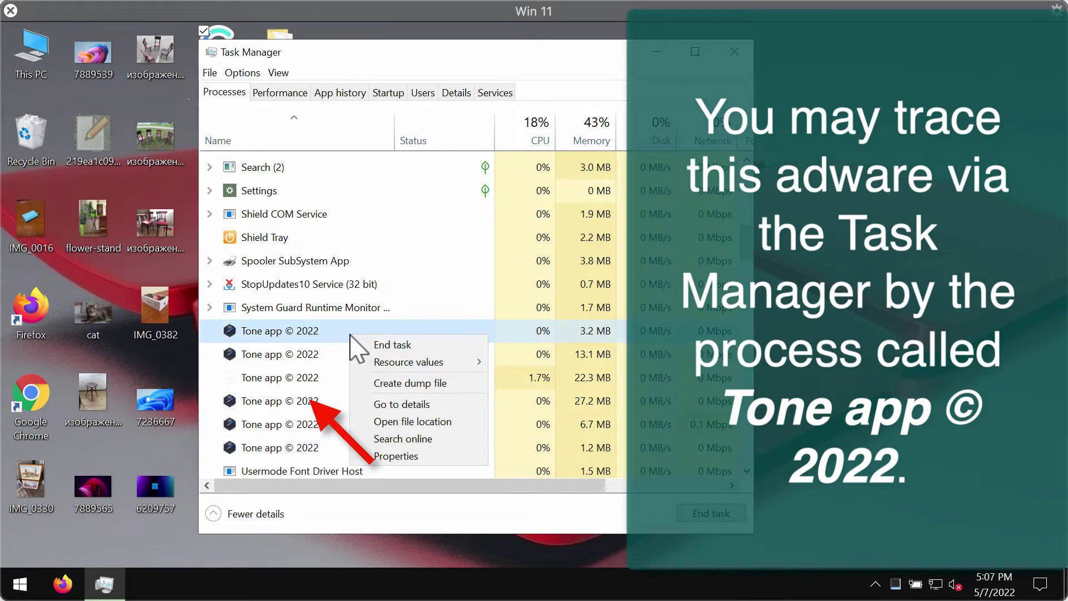
pyautogui.click(412, 421)
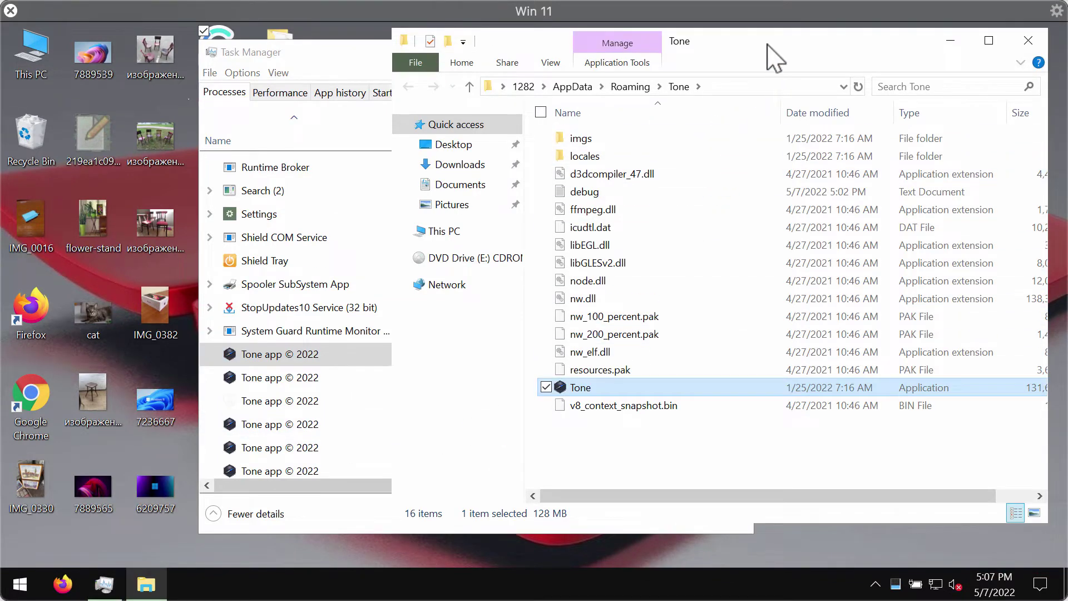
pyautogui.moveTo(774, 57); pyautogui.dragTo(758, 77)
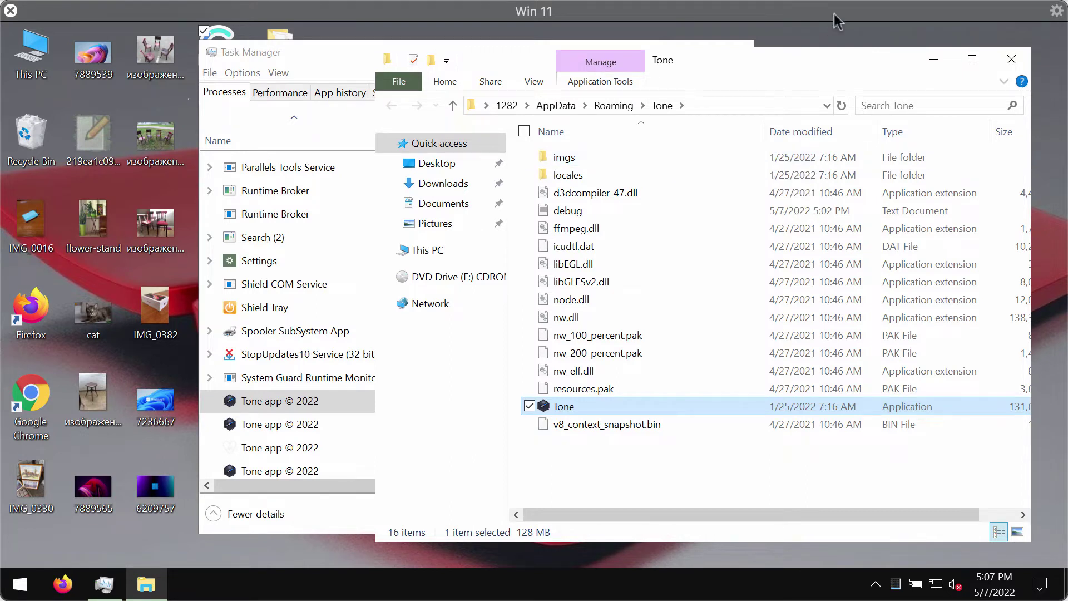
pyautogui.moveTo(739, 71); pyautogui.dragTo(740, 63)
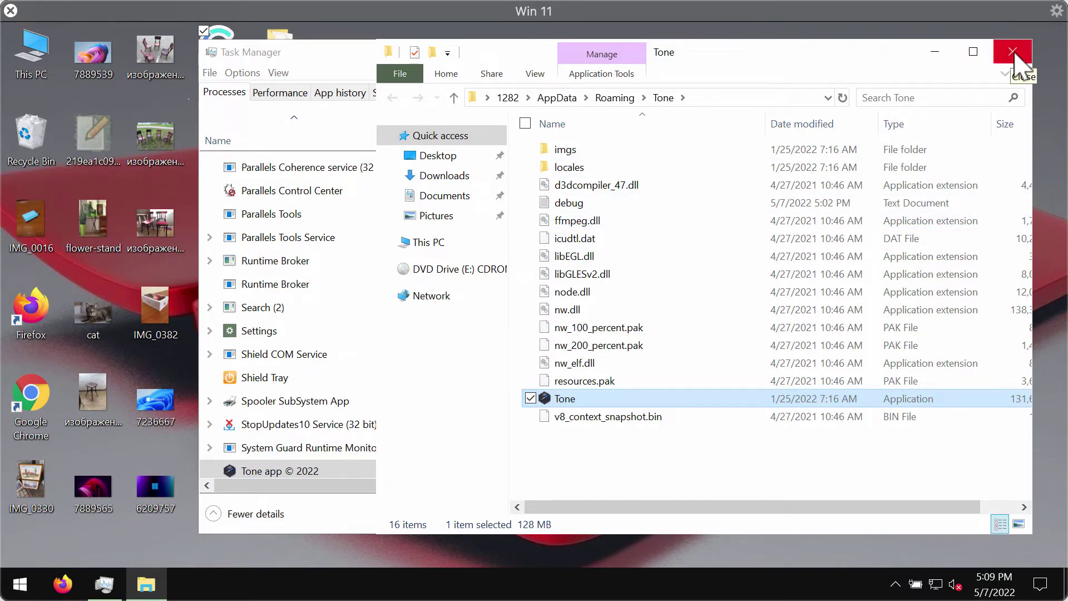
# - Launch Control Panel from Windows search and view the installed programs list for any Tone entry
pyautogui.rightClick(21, 584)
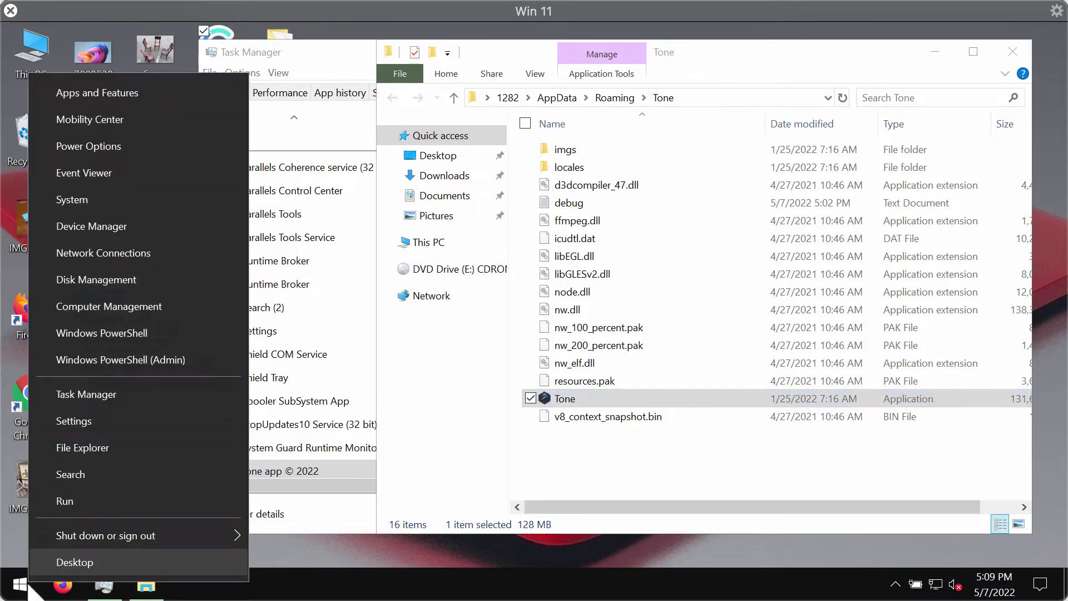
pyautogui.click(81, 478)
pyautogui.write('d')
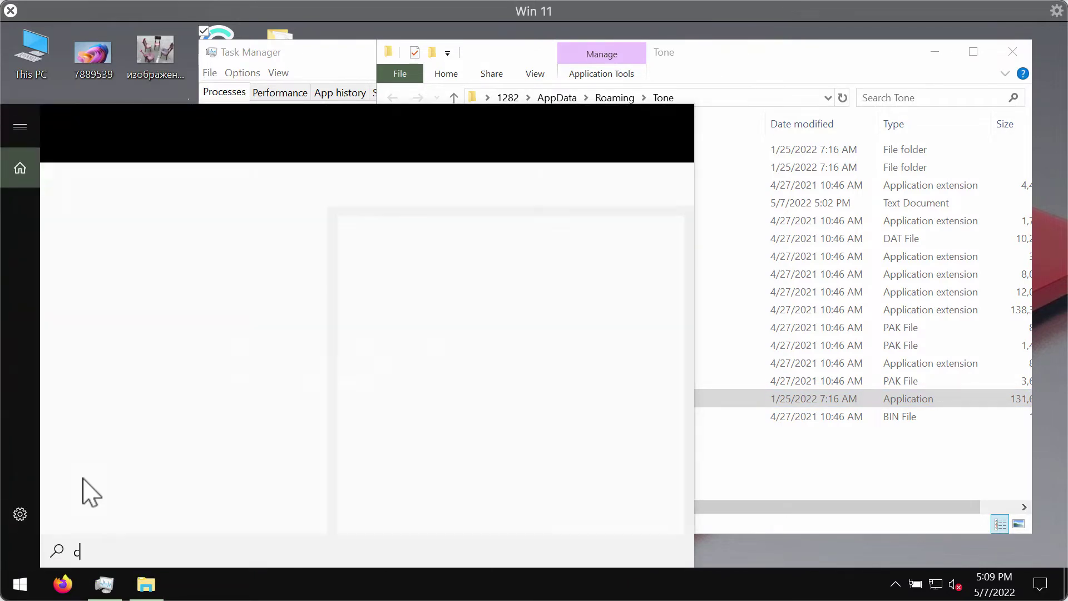
pyautogui.write('control Panel')
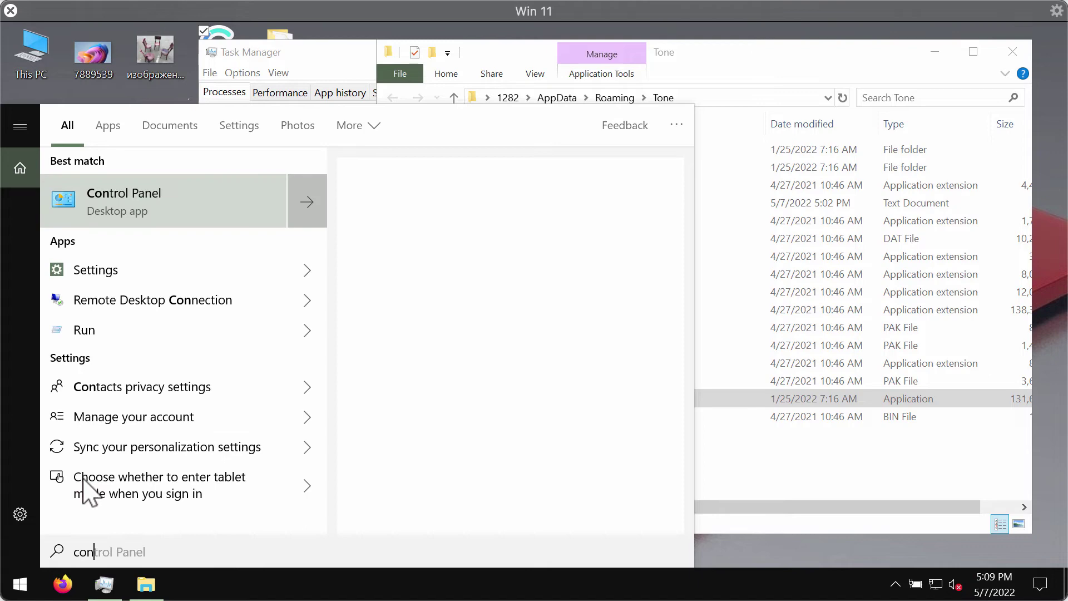
pyautogui.click(147, 200)
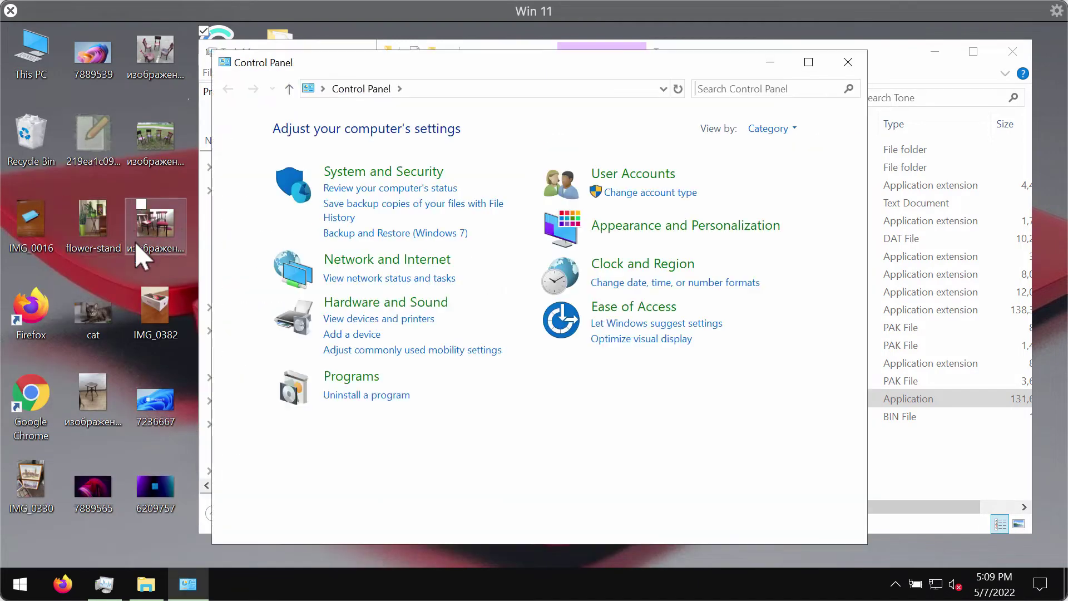
pyautogui.click(368, 394)
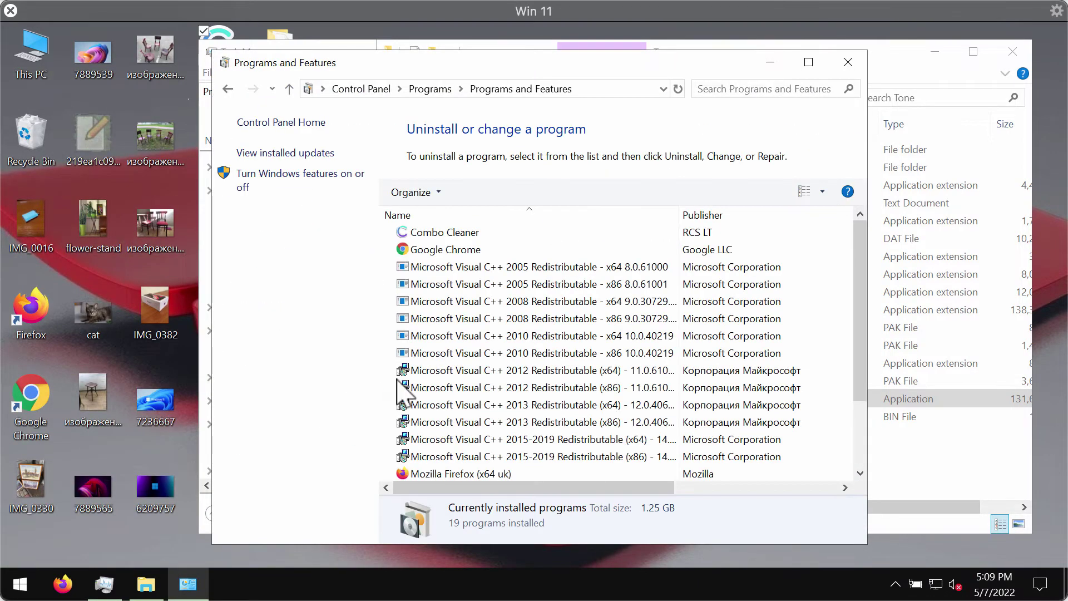
pyautogui.scroll(-2, 517, 392)
pyautogui.scroll(-2, 517, 393)
pyautogui.scroll(5, 534, 409)
pyautogui.scroll(-2, 501, 401)
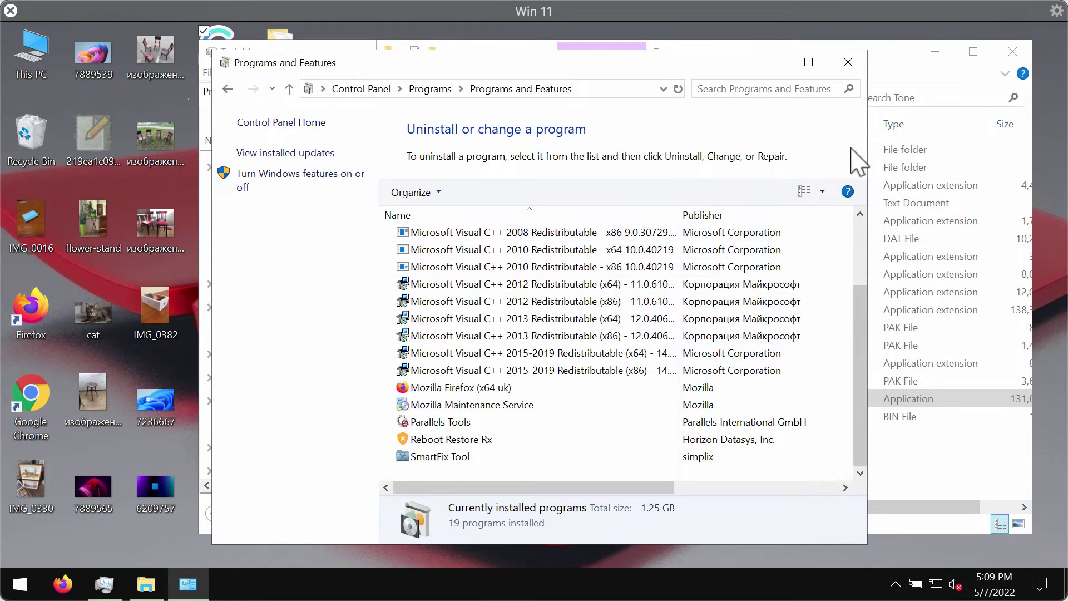
pyautogui.scroll(2, 601, 367)
# - Close Programs and Features, the Tone folder window and Task Manager
pyautogui.click(847, 62)
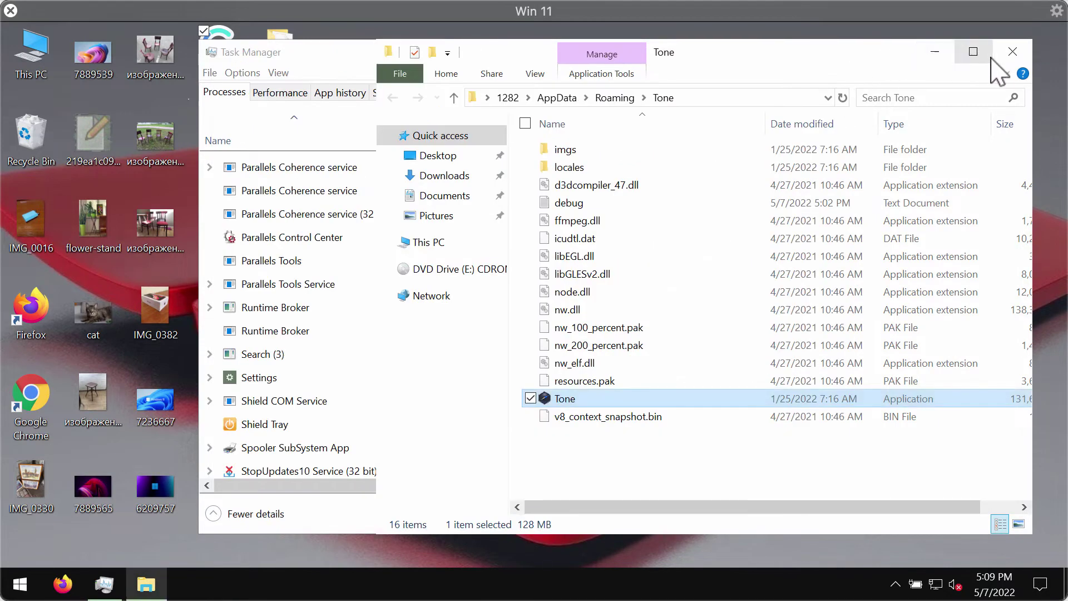
pyautogui.click(1012, 53)
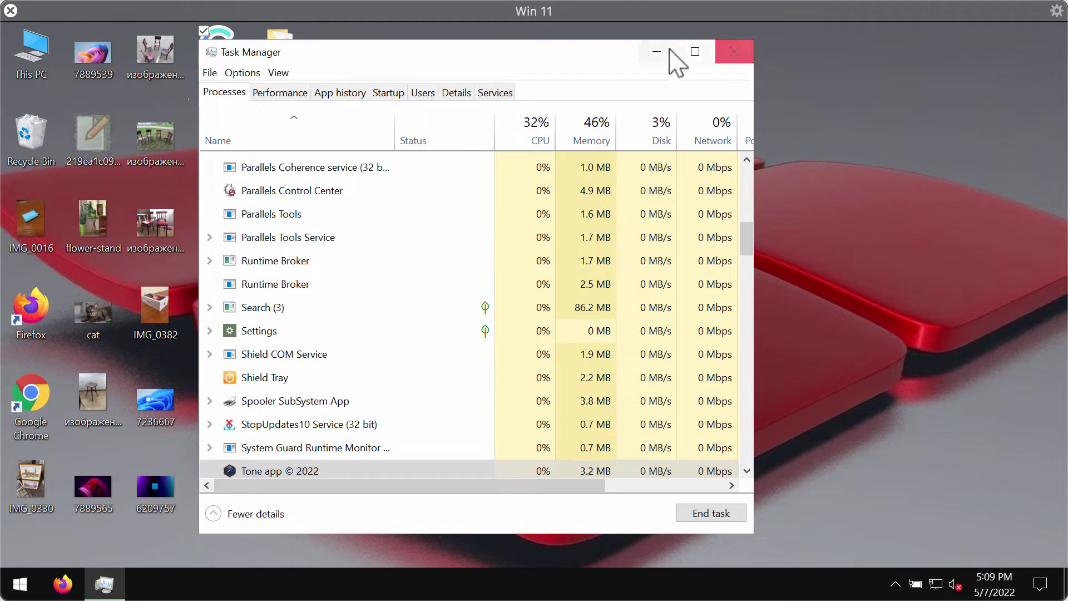
pyautogui.click(735, 52)
# - Launch Chrome and go to the suggested combocleaner.com site
pyautogui.doubleClick(34, 404)
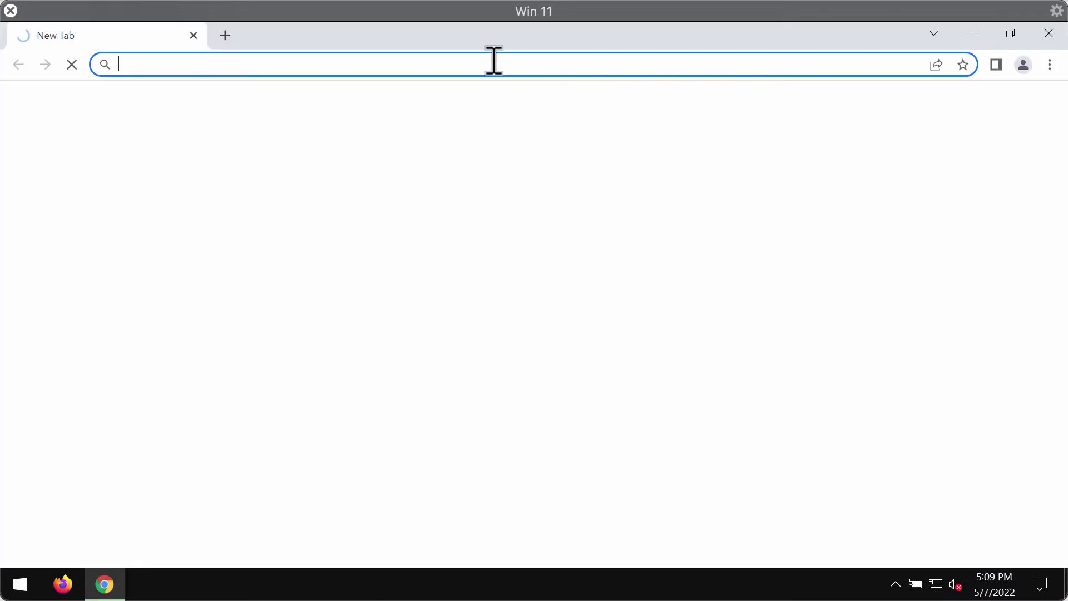
pyautogui.write('combocleaner.com')
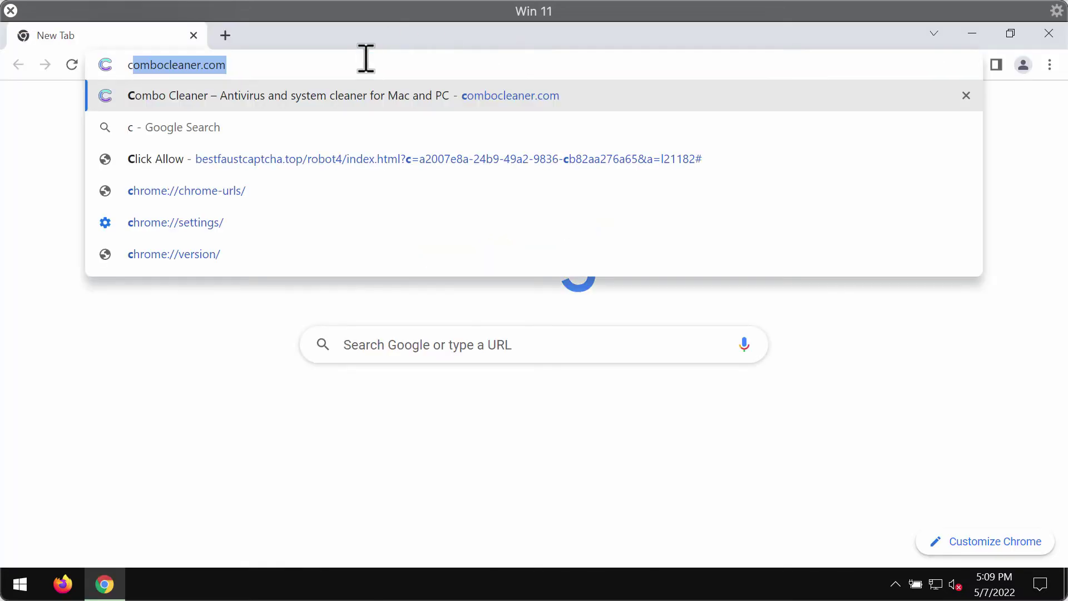
pyautogui.press('Return')
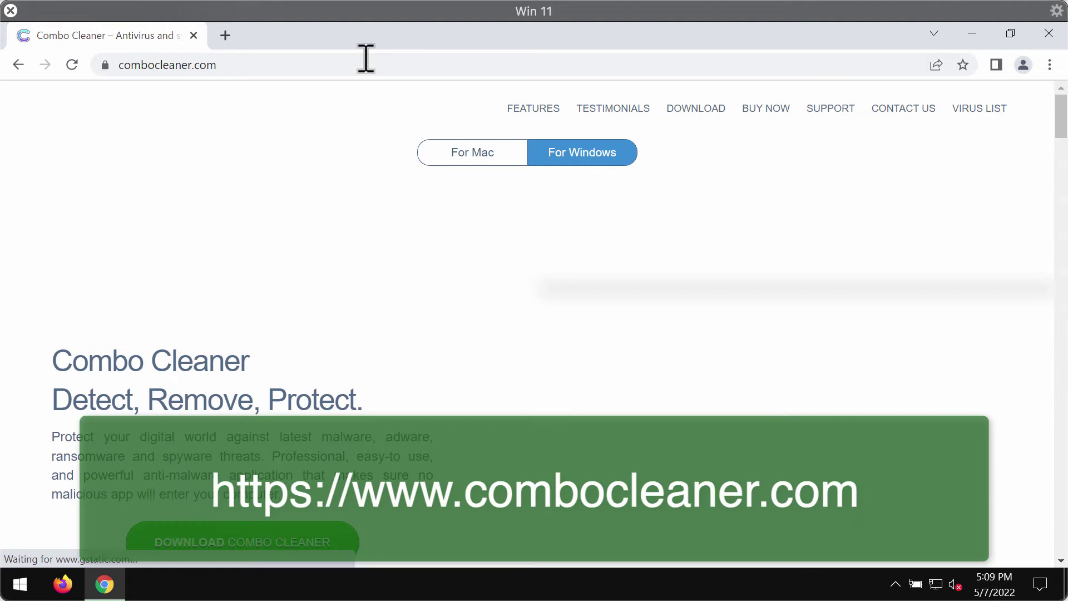
pyautogui.scroll(-3, 350, 390)
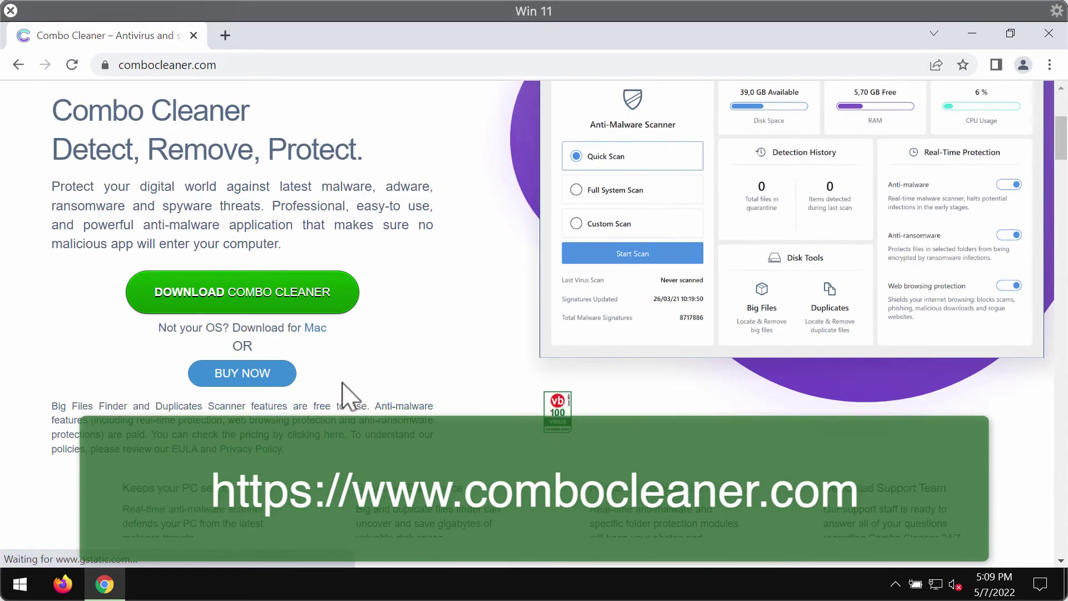
# - Minimize the browser, launch Combo Cleaner and start a Quick Scan
pyautogui.click(977, 35)
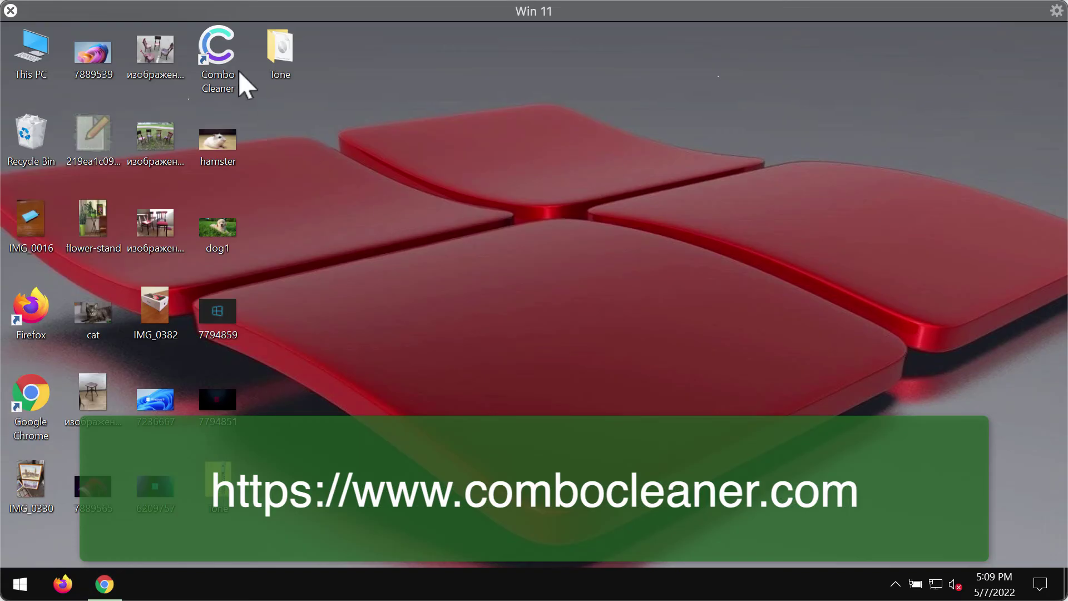
pyautogui.doubleClick(220, 59)
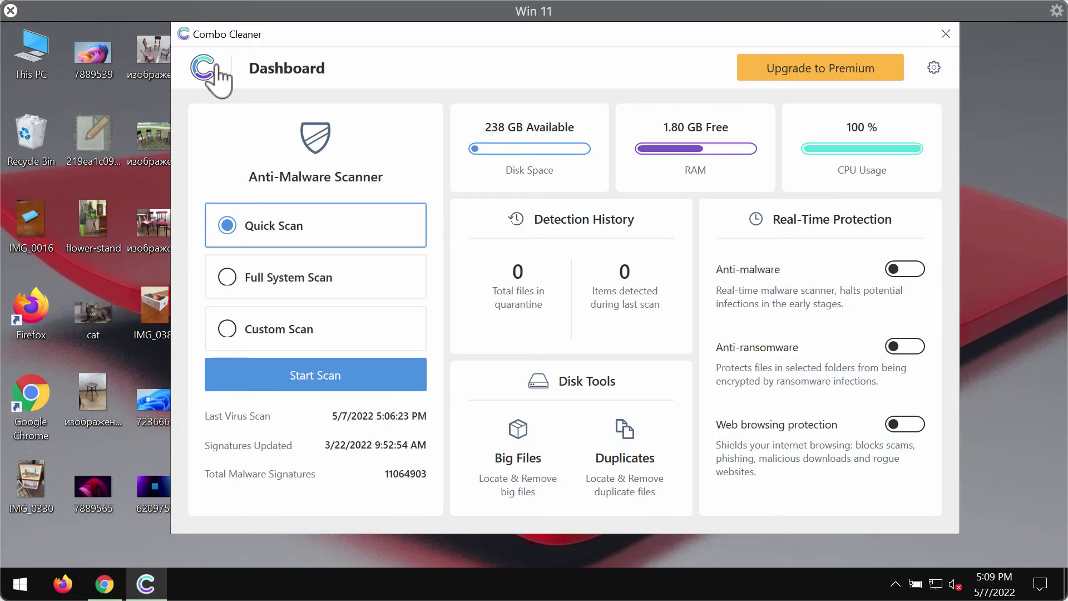
pyautogui.moveTo(600, 40); pyautogui.dragTo(578, 62)
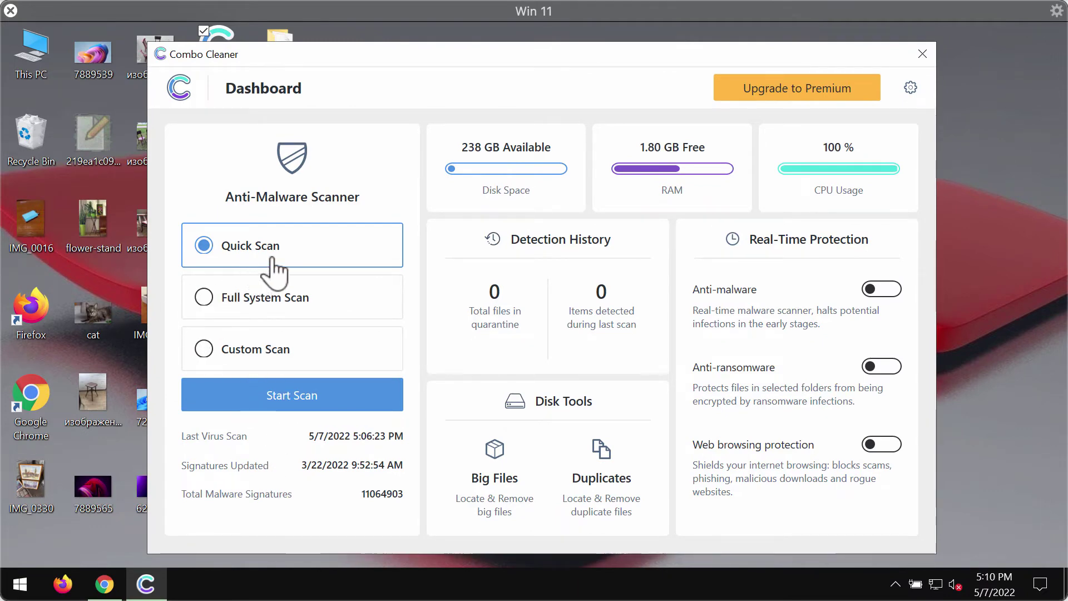
pyautogui.click(325, 395)
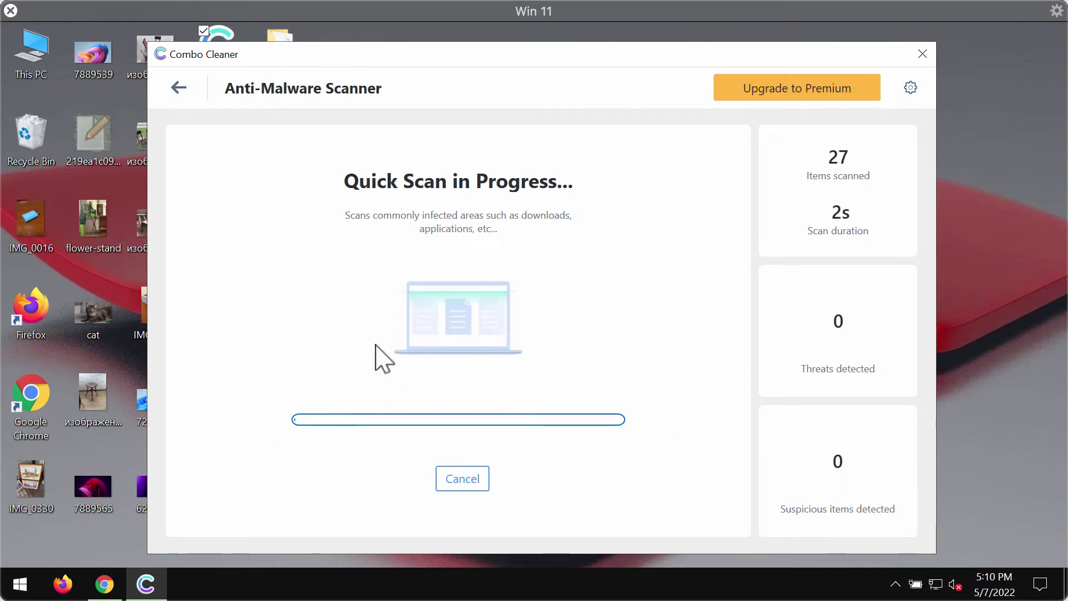
pyautogui.moveTo(550, 55); pyautogui.dragTo(542, 56)
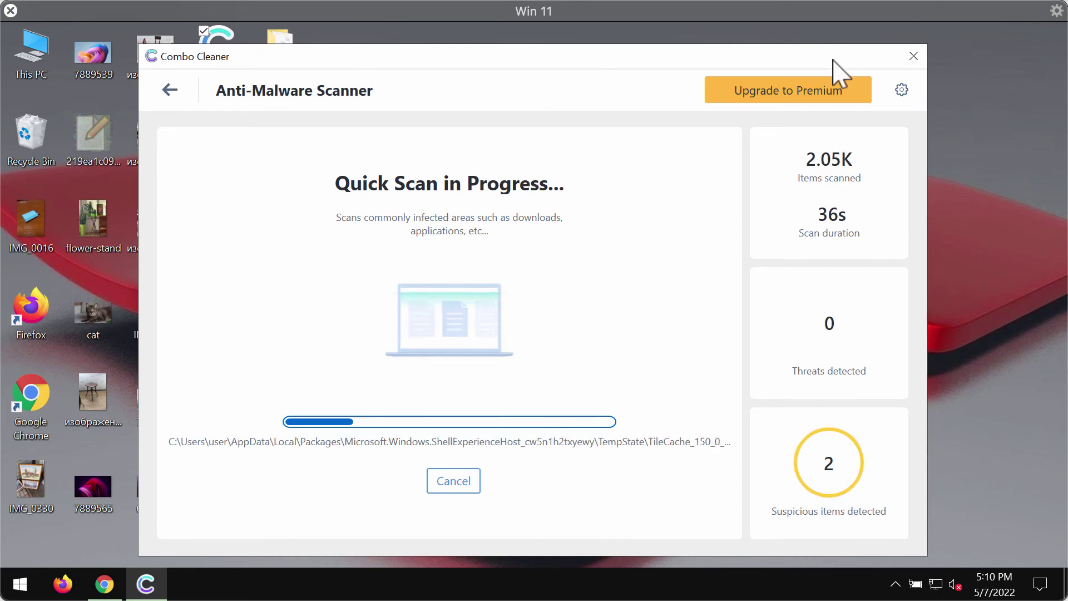
pyautogui.click(902, 91)
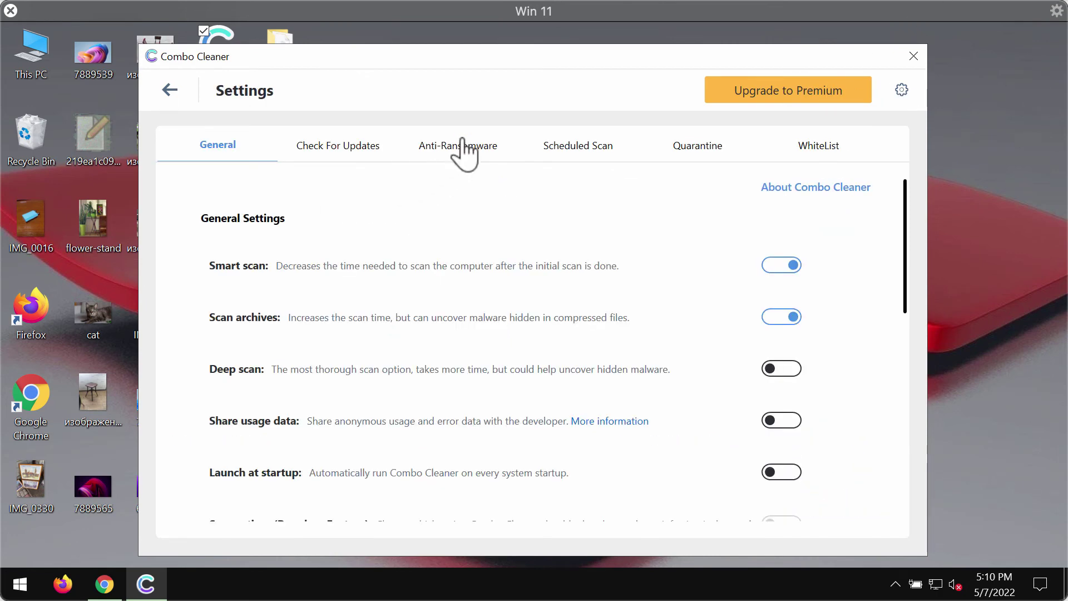
pyautogui.click(457, 146)
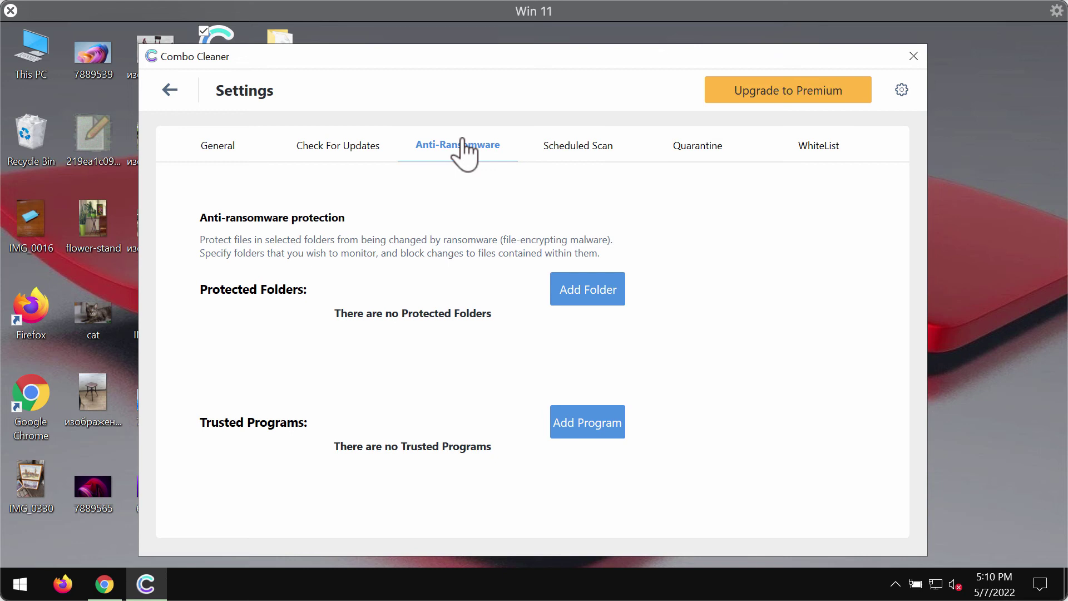
pyautogui.click(170, 90)
# - Stop the running quick scan to list its detected threats, then bring up the Upgrade to Premium offer
pyautogui.click(276, 399)
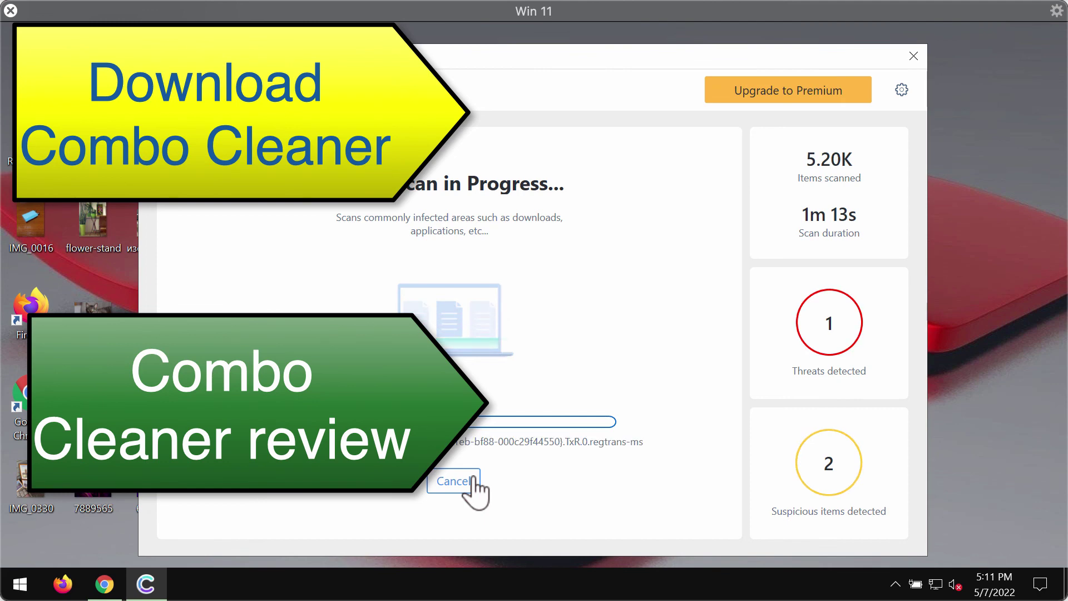
pyautogui.click(472, 482)
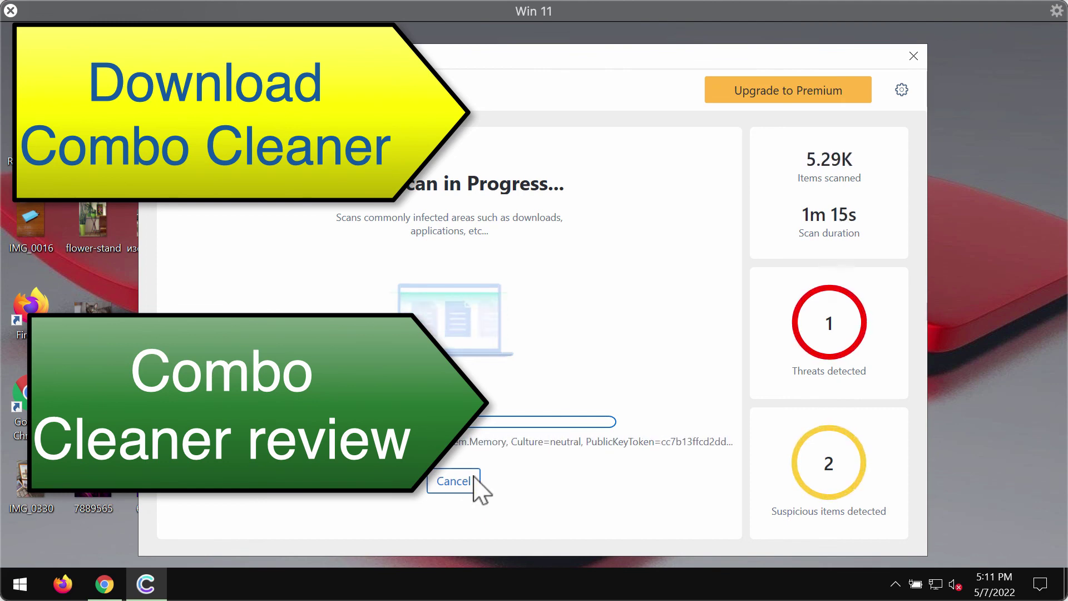
pyautogui.click(500, 394)
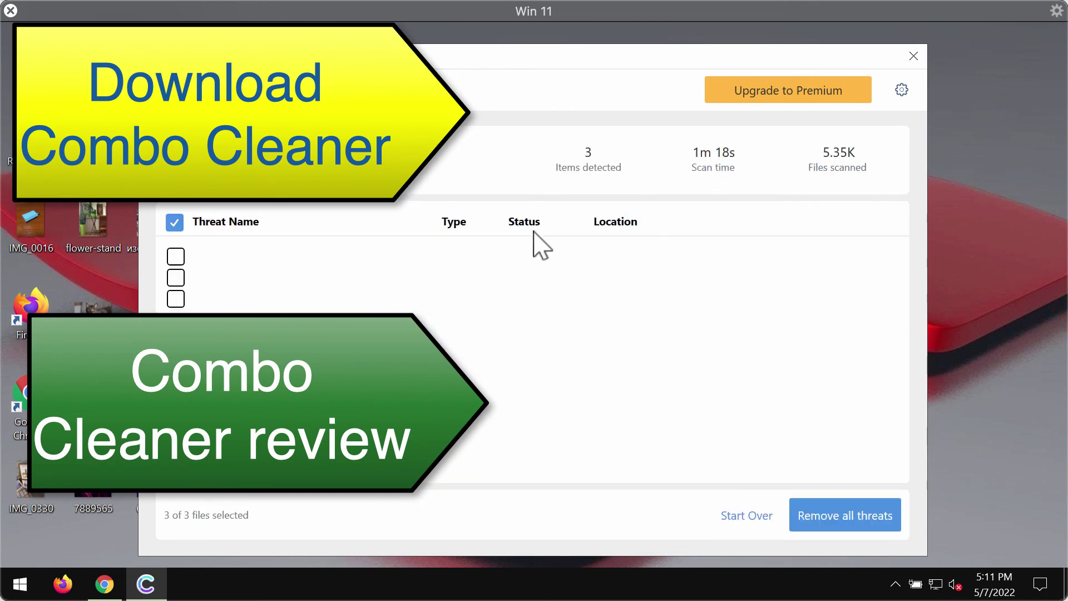
pyautogui.click(773, 99)
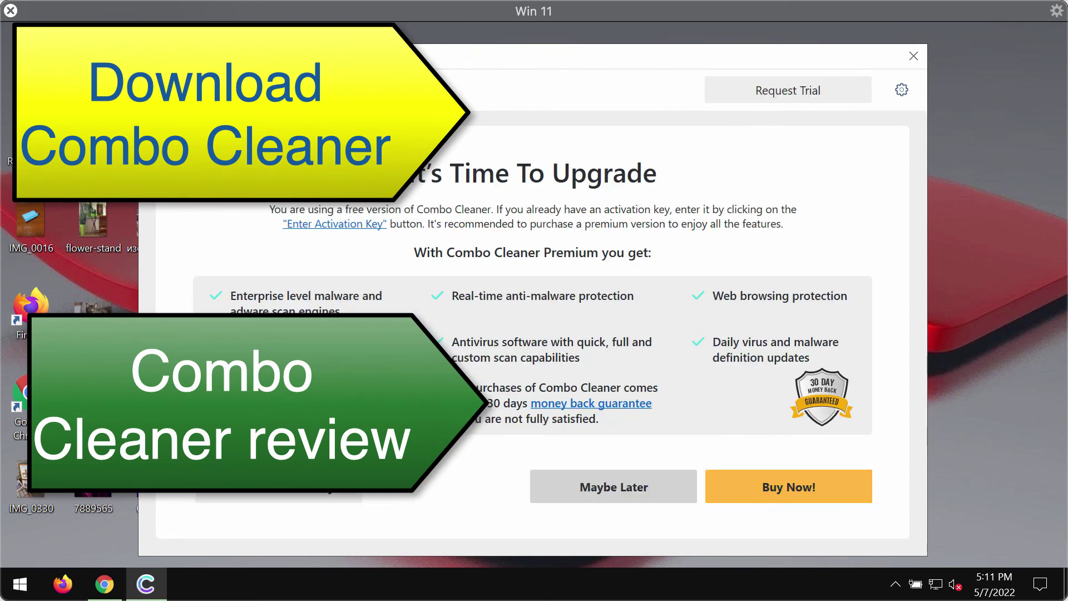